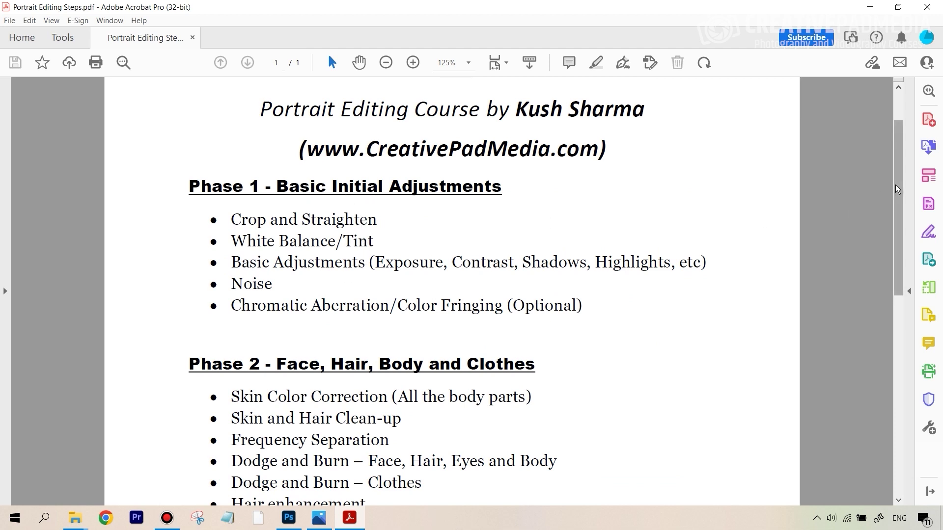
Scroll the course outline in Acrobat down from Phase 1 to the Phase 2 and Phase 3 lists
{"action": "left_click_drag", "start_coordinate": [898, 189], "coordinate": [882, 368]}
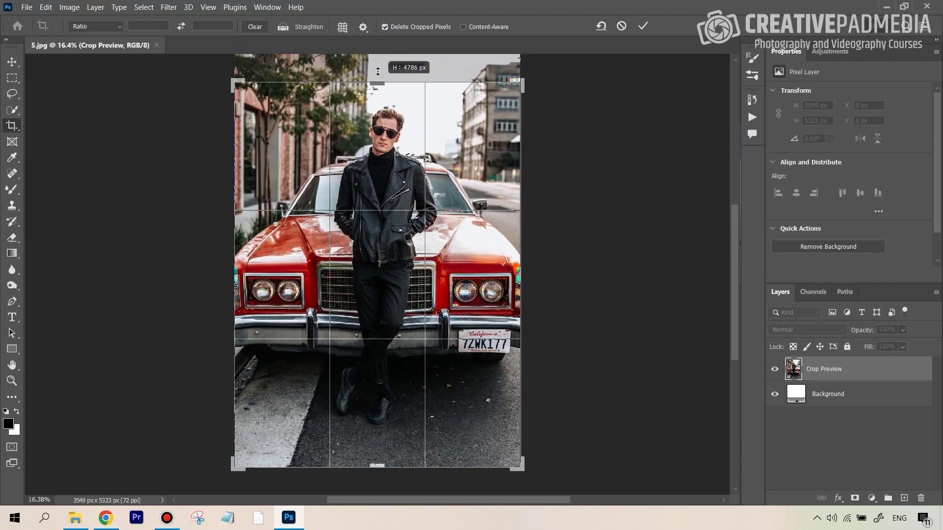
Trim the top of the red-car photo by lowering the crop's top edge
{"action": "left_click_drag", "start_coordinate": [400, 86], "coordinate": [404, 112]}
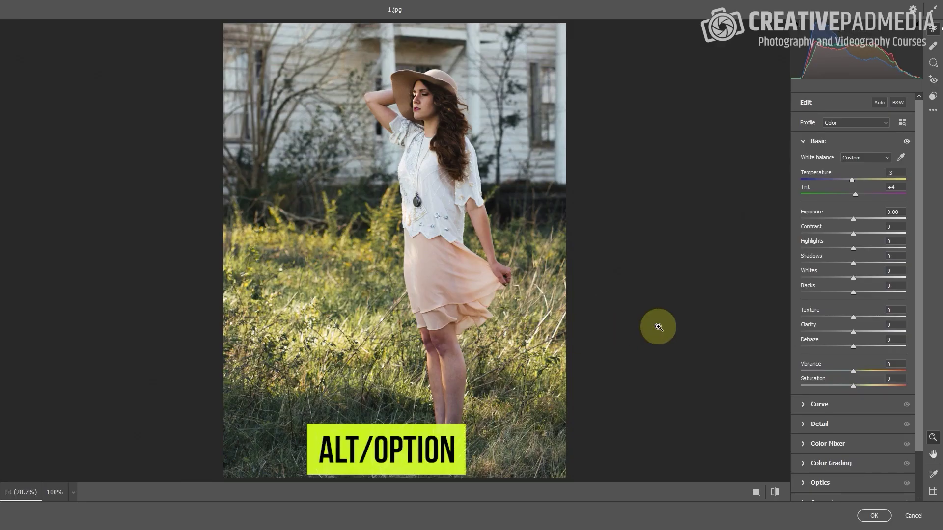
Set Whites to -10 in Camera Raw while viewing the highlight clipping preview
{"action": "key", "text": "alt"}
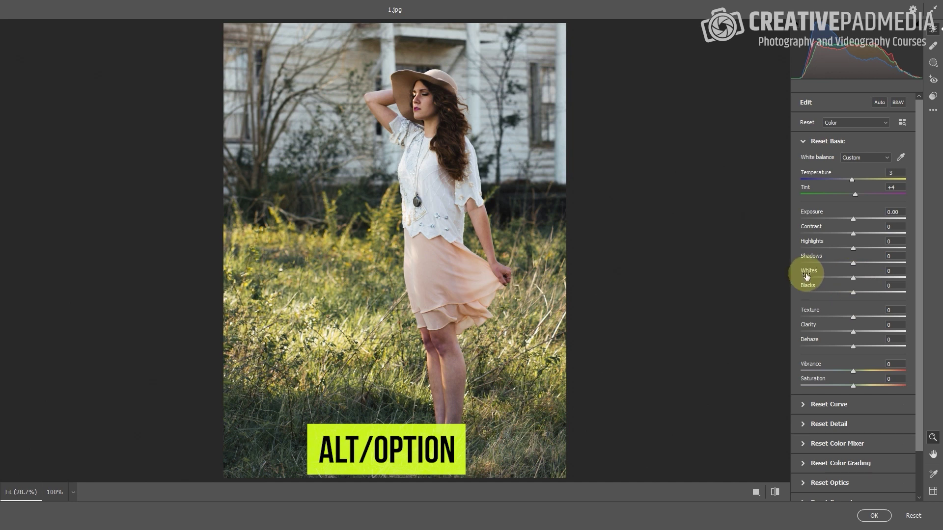
{"action": "left_click_drag", "start_coordinate": [853, 280], "coordinate": [848, 280]}
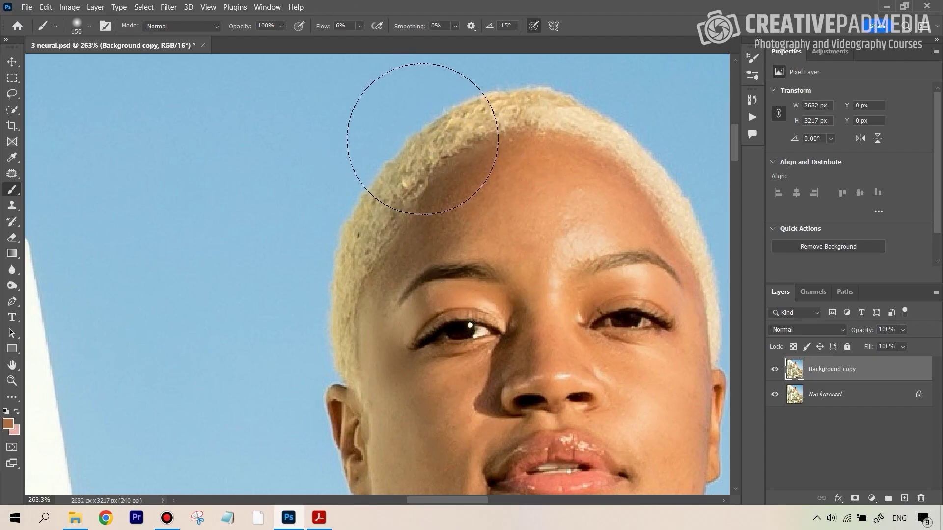
Resize the brush to 80 and dodge the right-side cheek on the Dodge (Brighten) mask
{"action": "key", "text": "bracketleft"}
{"action": "key", "text": "bracketleft"}
{"action": "key", "text": "bracketleft"}
{"action": "key", "text": "bracketleft"}
{"action": "key", "text": "bracketleft"}
{"action": "key", "text": "bracketleft"}
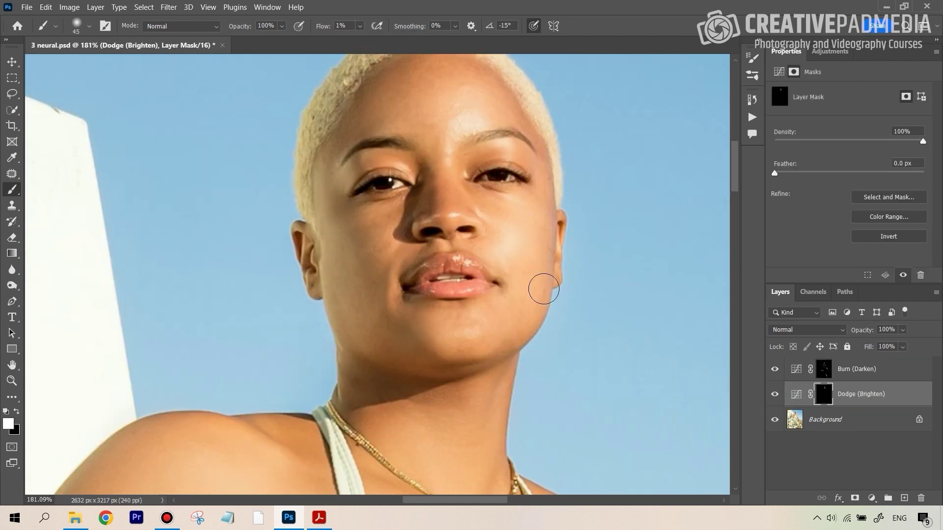
{"action": "key", "text": "bracketright"}
{"action": "key", "text": "bracketright"}
{"action": "key", "text": "bracketright"}
{"action": "key", "text": "bracketright"}
{"action": "mouse_move", "coordinate": [519, 221]}
{"action": "left_mouse_down"}
{"action": "mouse_move", "coordinate": [505, 214]}
{"action": "mouse_move", "coordinate": [521, 246]}
{"action": "mouse_move", "coordinate": [514, 233]}
{"action": "mouse_move", "coordinate": [515, 316]}
{"action": "mouse_move", "coordinate": [424, 354]}
{"action": "mouse_move", "coordinate": [365, 260]}
{"action": "mouse_move", "coordinate": [361, 302]}
{"action": "left_mouse_up"}
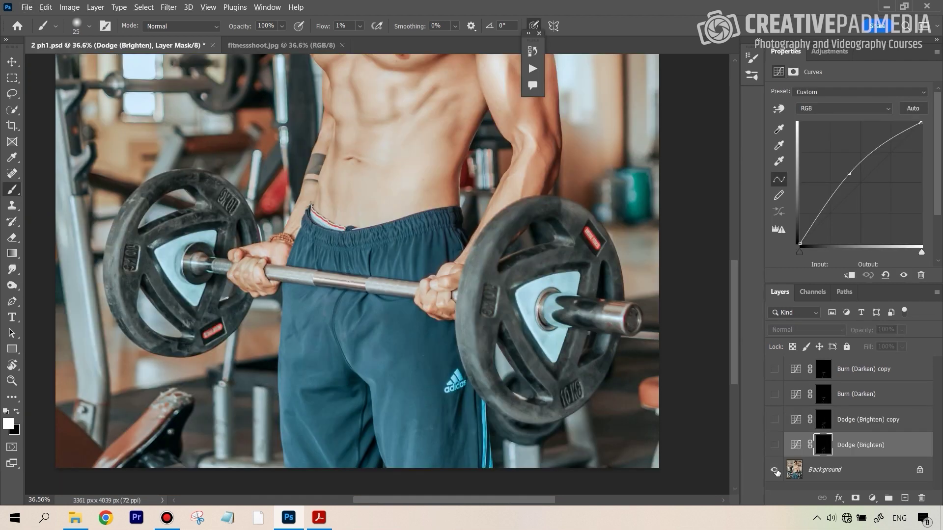
Unhide the adjustment layers and duplicate Dodge (Brighten) and Burn (Darken) copy into copy 2 layers
{"action": "left_click", "coordinate": [775, 472], "text": "alt"}
{"action": "left_click", "coordinate": [855, 451]}
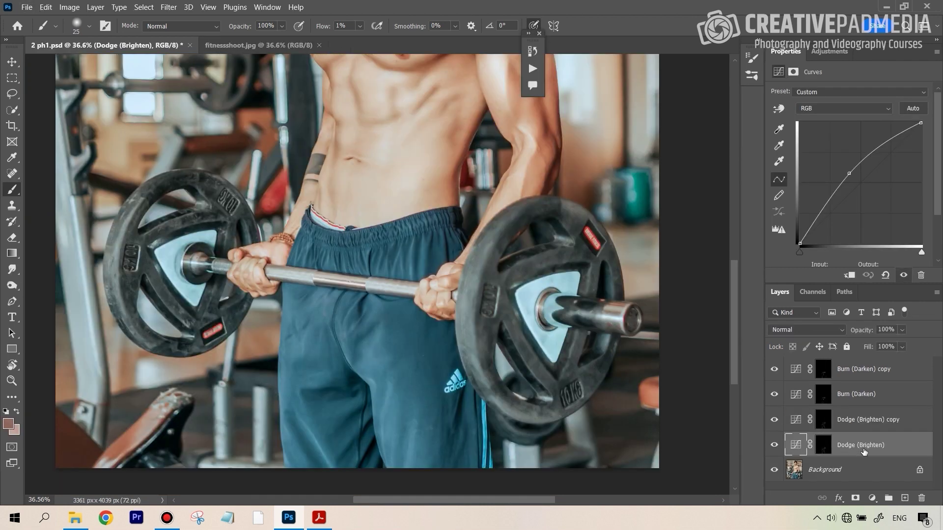
{"action": "key", "text": "ctrl+j"}
{"action": "left_click", "coordinate": [879, 379]}
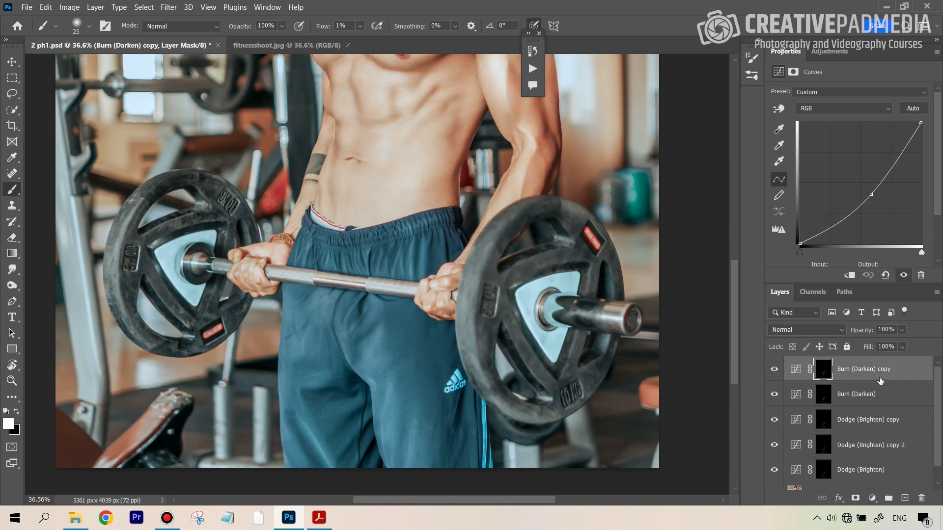
{"action": "key", "text": "ctrl+j"}
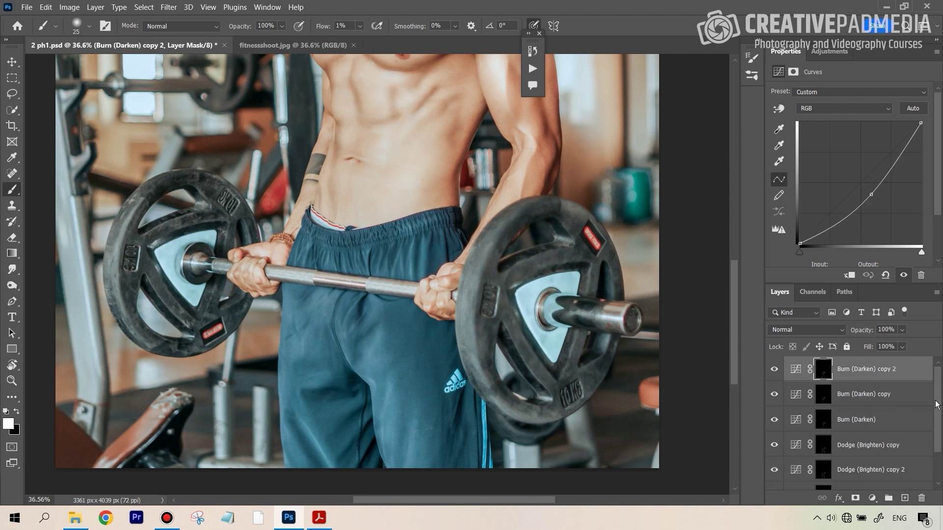
{"action": "scroll", "coordinate": [936, 404], "scroll_direction": "down", "scroll_amount": 2}
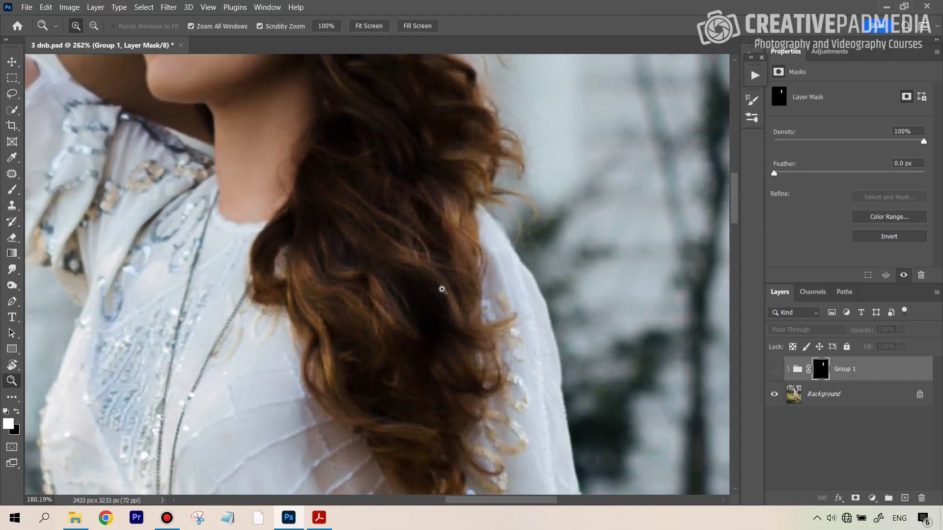
Switch to the Brush and toggle Group 1 on, off and on to compare the curls
{"action": "key", "text": "b"}
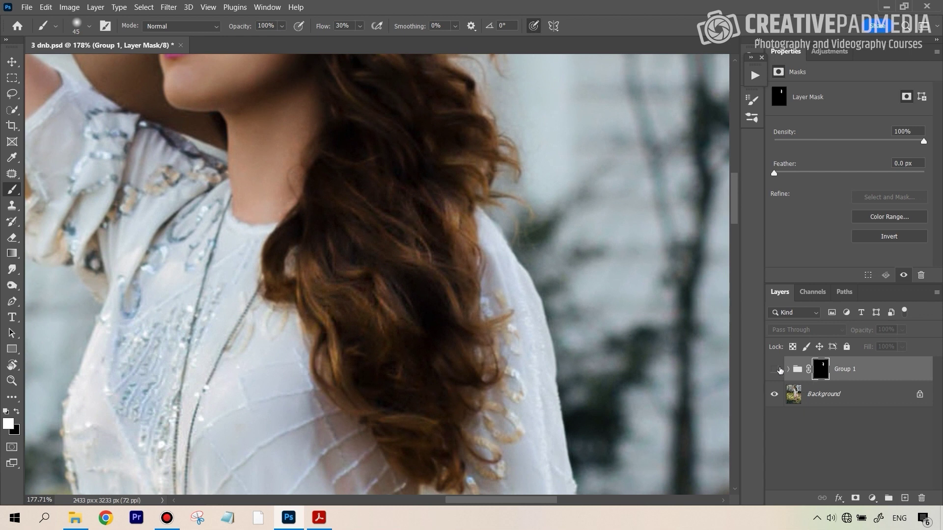
{"action": "left_click", "coordinate": [775, 370]}
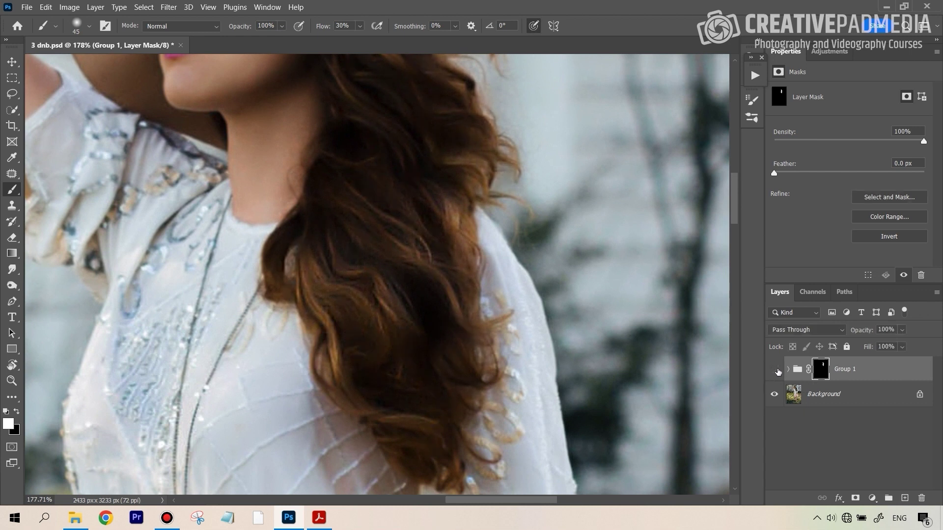
{"action": "left_click", "coordinate": [776, 371]}
{"action": "left_click", "coordinate": [775, 371]}
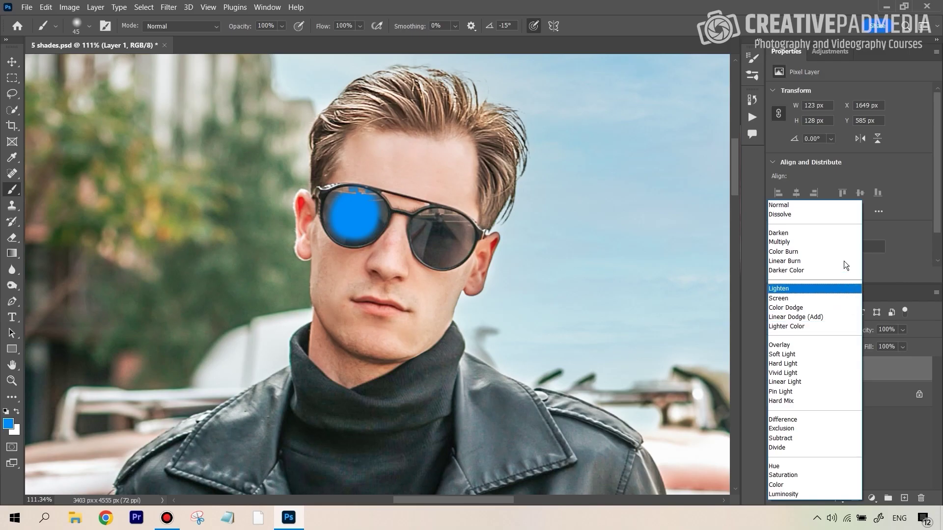
Set Layer 1's blend mode to Color so the blue lenses keep their glass detail
{"action": "left_click", "coordinate": [795, 485]}
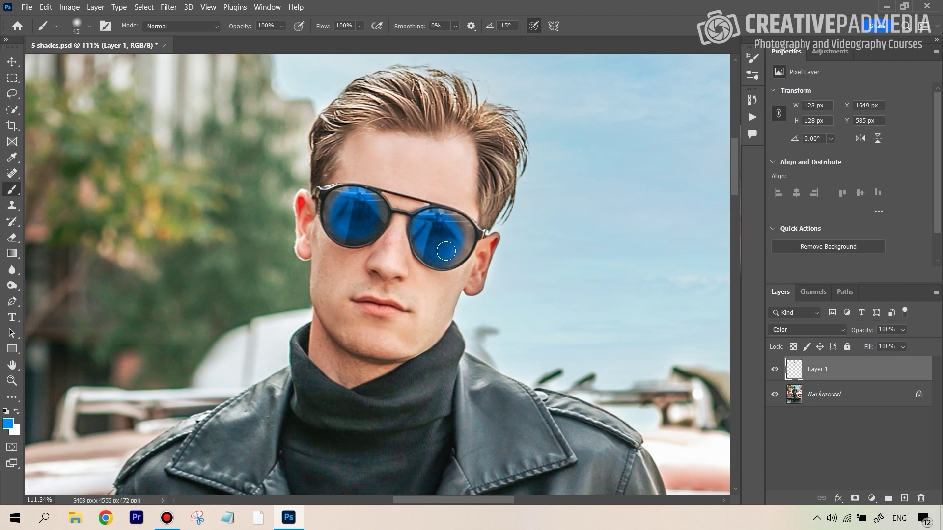
{"action": "key", "text": "w"}
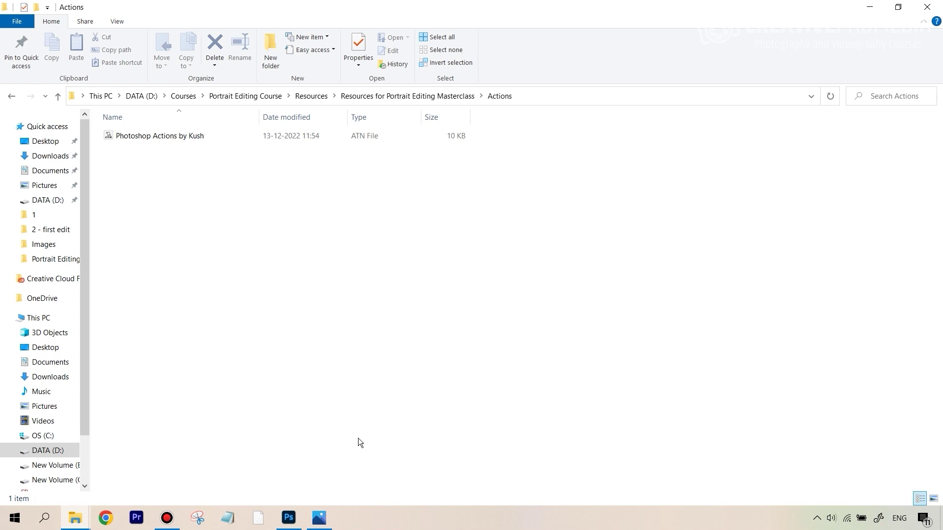
Load the Photoshop Actions by Kush .atn set and collapse the Actions panel
{"action": "double_click", "coordinate": [194, 134]}
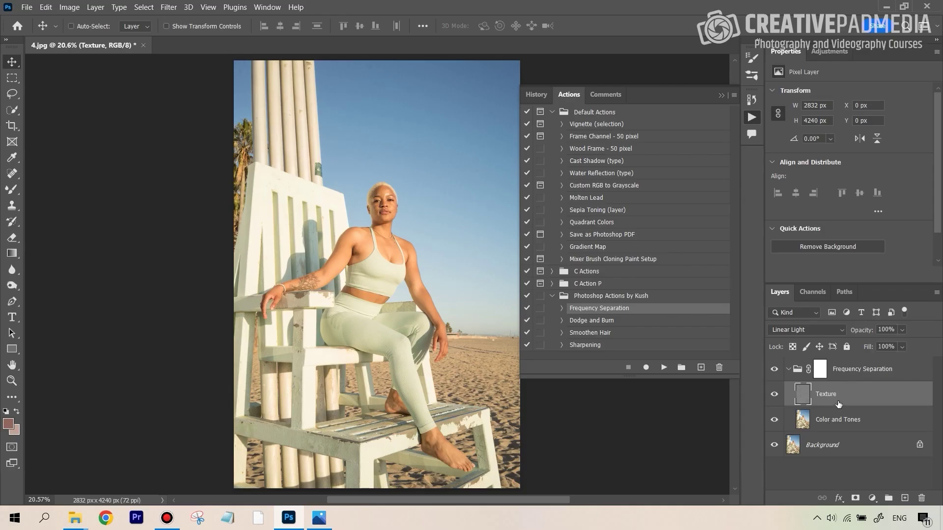
{"action": "left_click", "coordinate": [751, 117]}
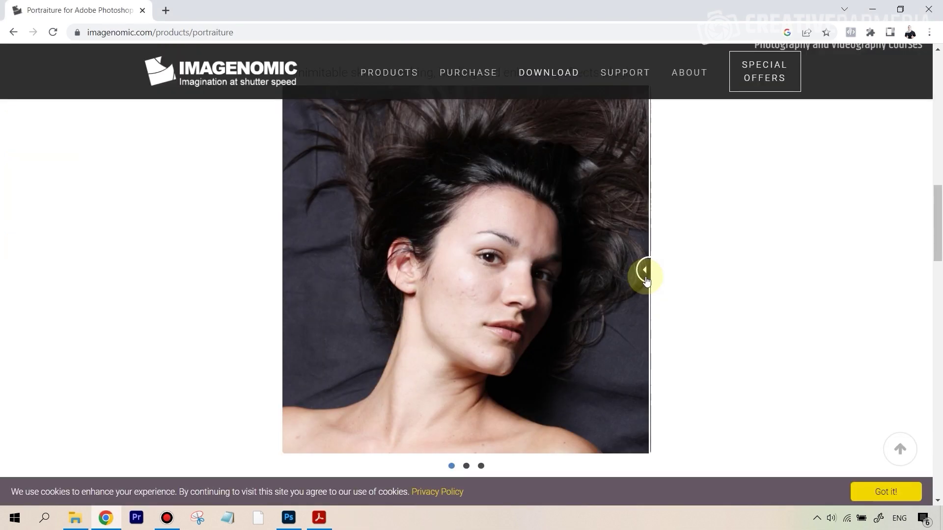
Slide the Portraiture before/after divider back and forth across the sample portrait
{"action": "left_click_drag", "start_coordinate": [646, 281], "coordinate": [602, 289]}
{"action": "mouse_move", "coordinate": [465, 288]}
{"action": "left_mouse_down"}
{"action": "mouse_move", "coordinate": [343, 274]}
{"action": "mouse_move", "coordinate": [576, 307]}
{"action": "left_mouse_up"}
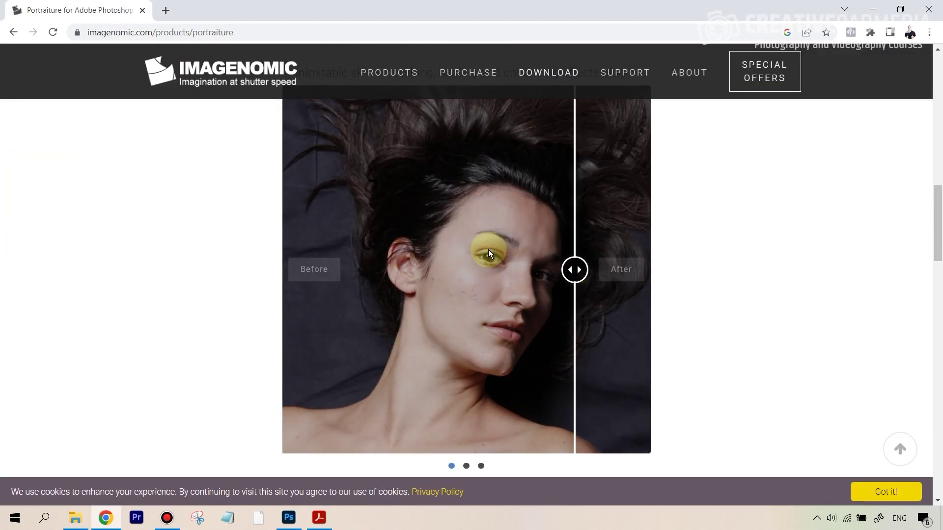
{"action": "left_click_drag", "start_coordinate": [573, 269], "coordinate": [591, 277]}
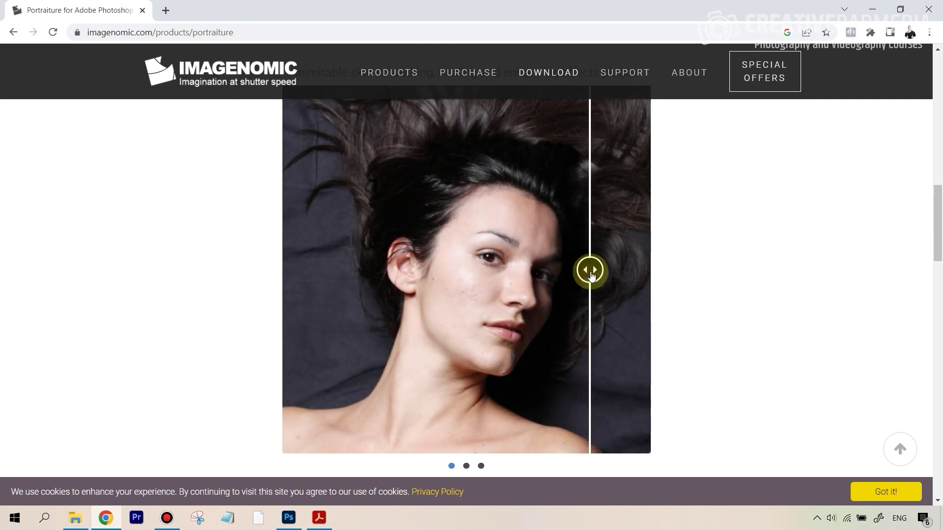